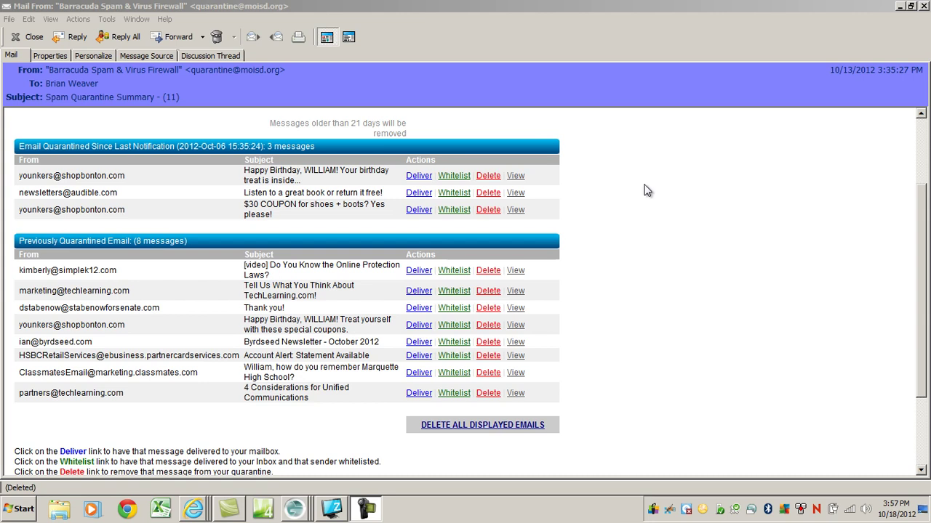
Step: Switch to the new GroupWise Mail To draft holding the Barracuda quarantine login link
key("alt+Tab")
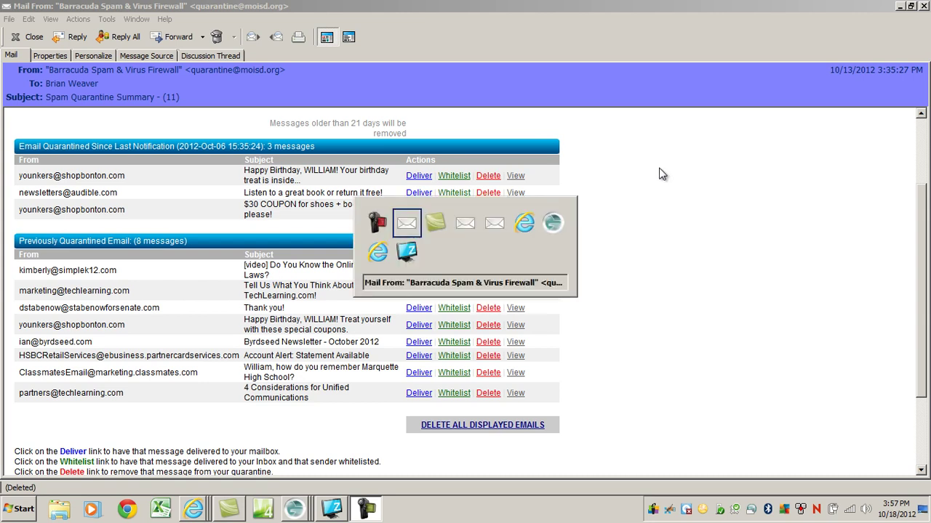
key("alt+Tab")
key("Tab")
key("Tab")
key("alt+Tab")
key("Tab")
key("Tab")
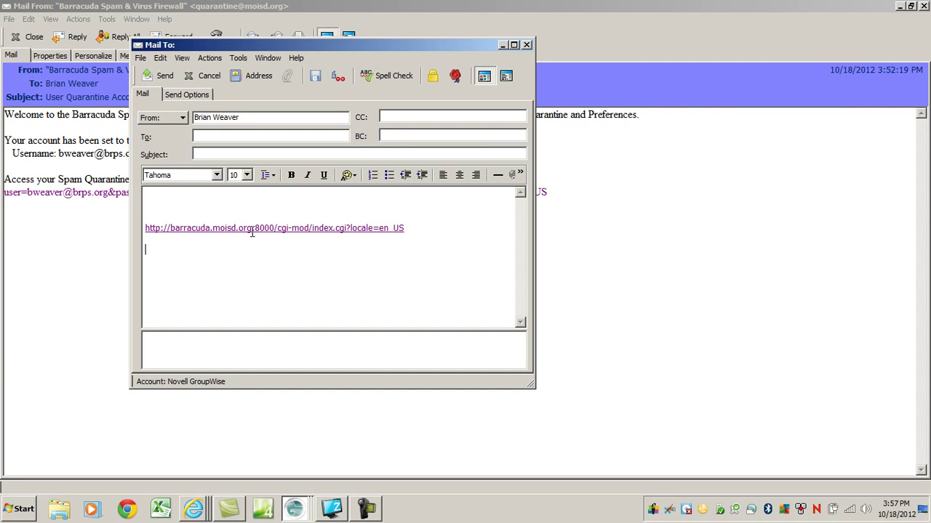
Step: Copy the barracuda.moisd.org:8000 login link from the draft and go to Internet Explorer
left_click_drag(420, 228, 170, 230)
left_click(157, 233)
double_click(151, 230)
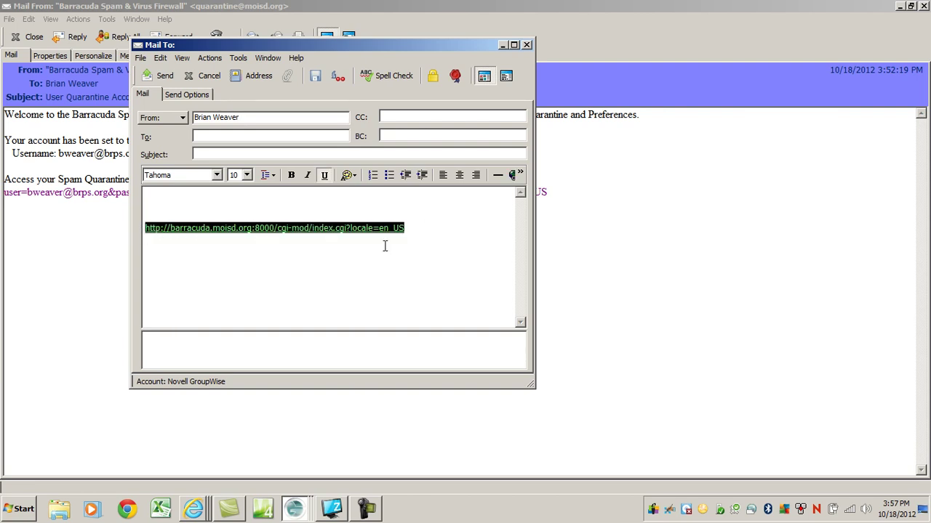
key("alt+Tab")
key("alt+Tab")
key("alt+Tab")
key("alt+Tab")
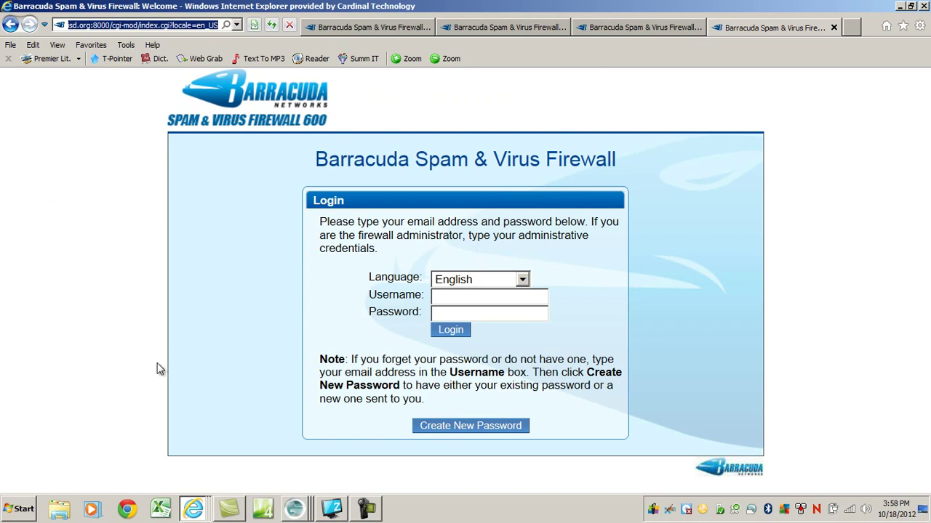
Step: Enter the account's e-mail address as Username, request a new password, and return to GroupWise
left_click(474, 296)
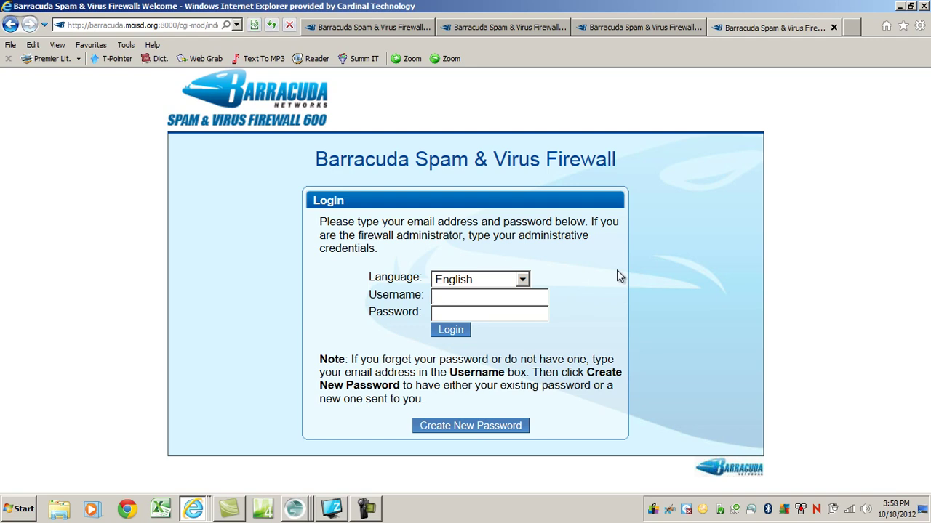
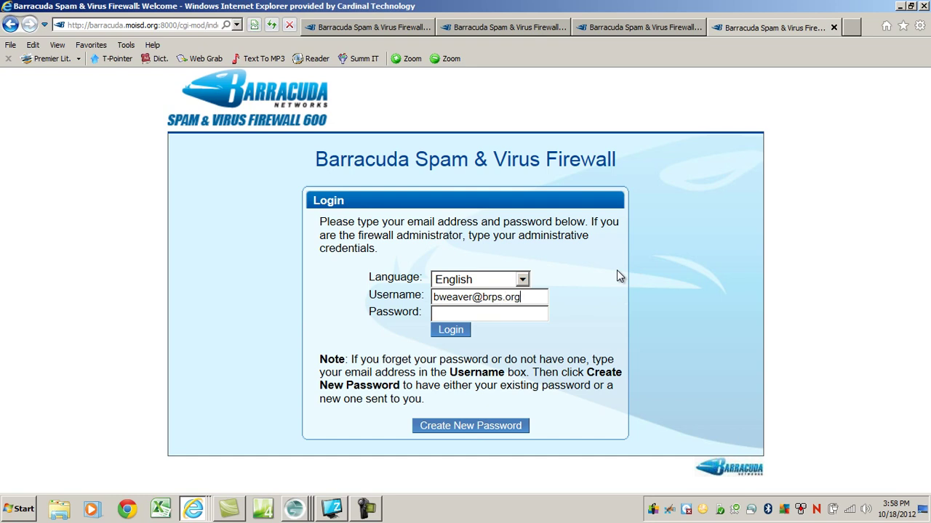
left_click(455, 427)
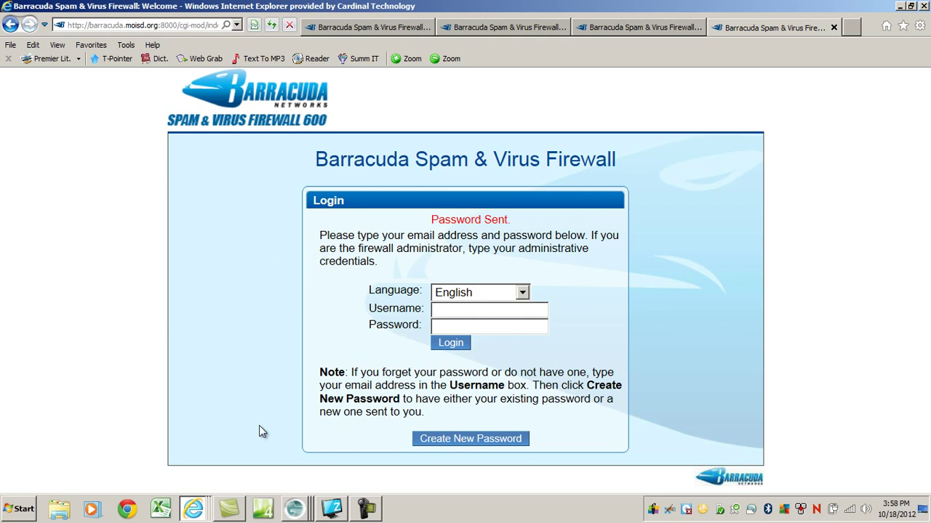
left_click(298, 509)
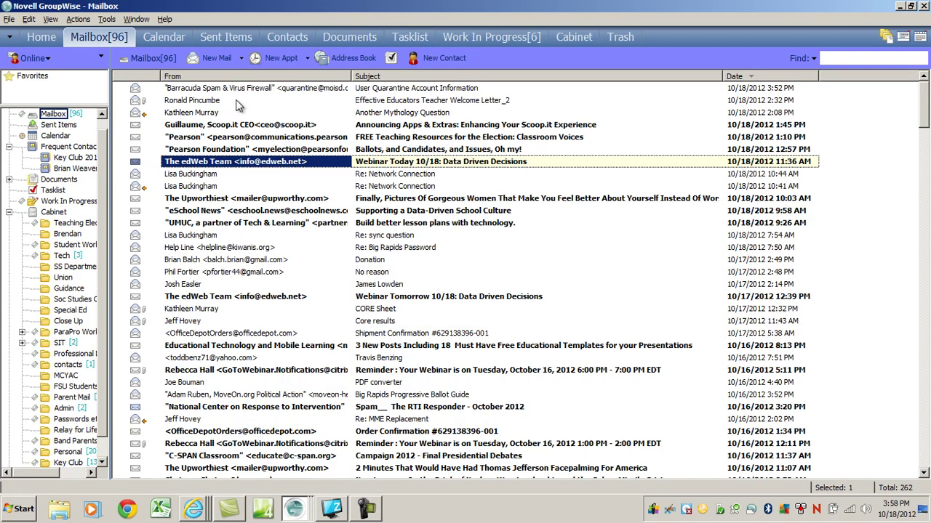
Step: Open the newest 3:58 PM Barracuda account message and follow its link to the Quarantine Inbox
double_click(243, 88)
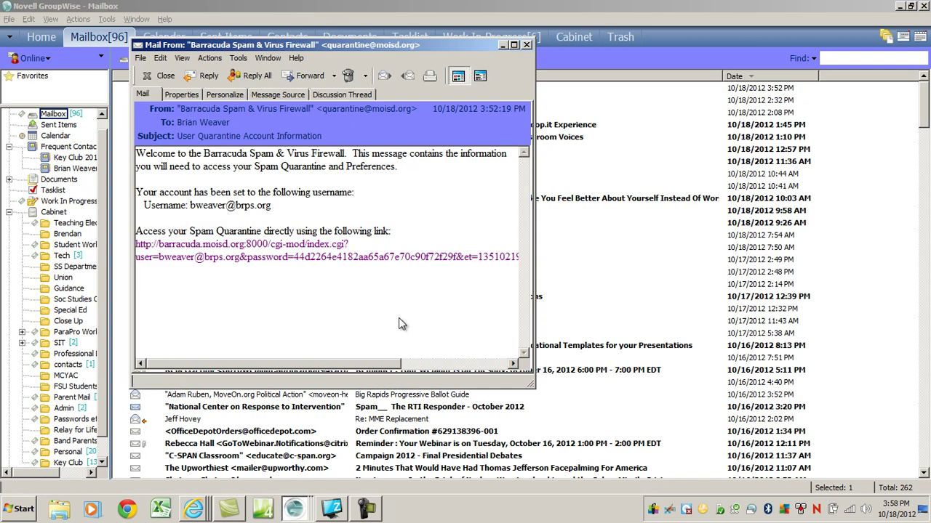
left_click(526, 45)
double_click(220, 89)
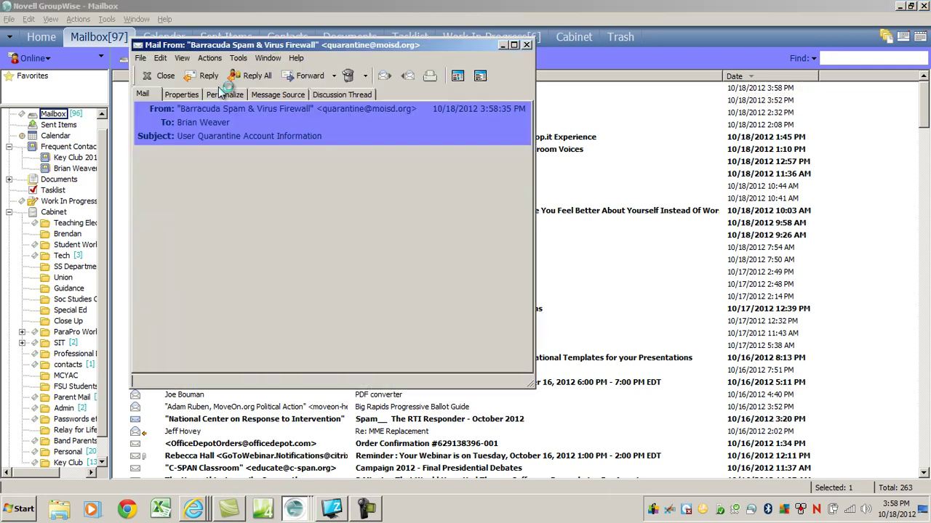
left_click(286, 253)
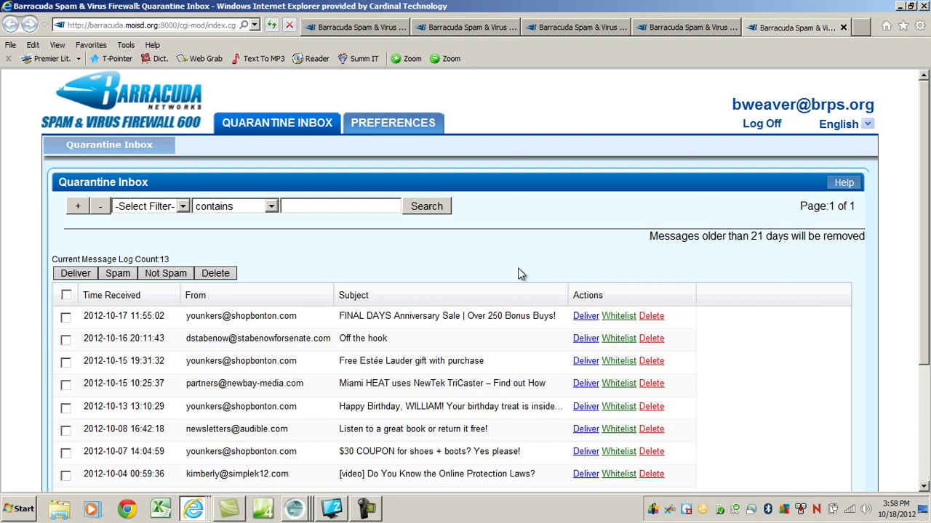
Step: Scroll through the 13 quarantined messages and back to the top of the inbox
scroll(519, 269, "down", 3)
scroll(392, 188, "down", 2)
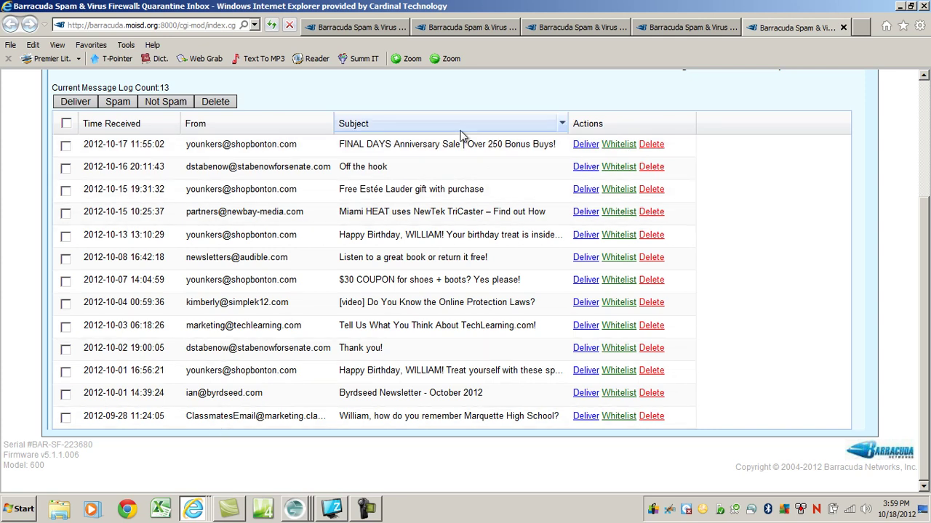
scroll(478, 108, "up", 3)
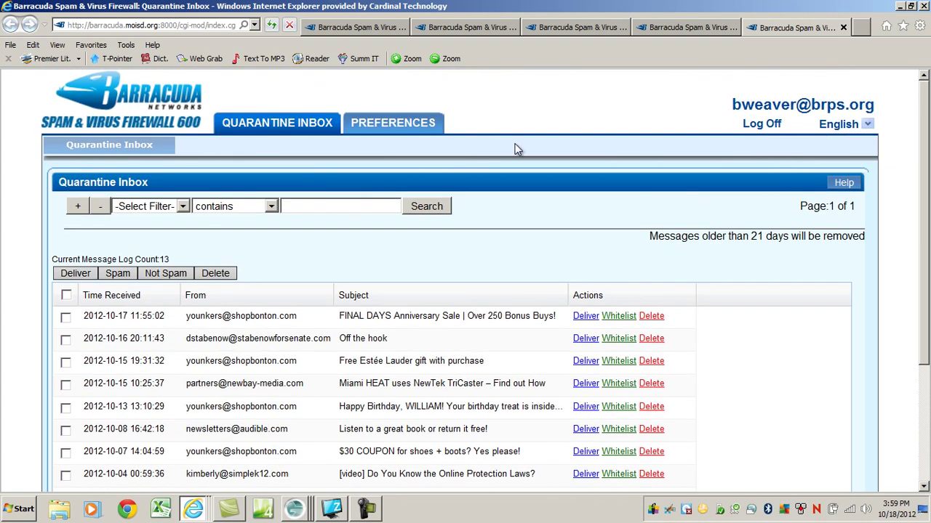
mouse_move(412, 127)
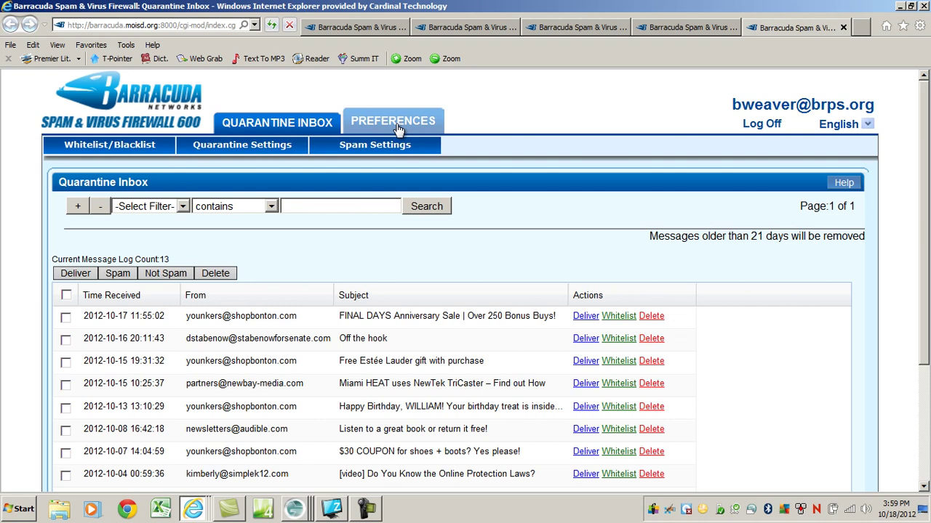
Step: Set the Quarantine Settings notification interval to Daily, then go back to the Quarantine Inbox
left_click(252, 146)
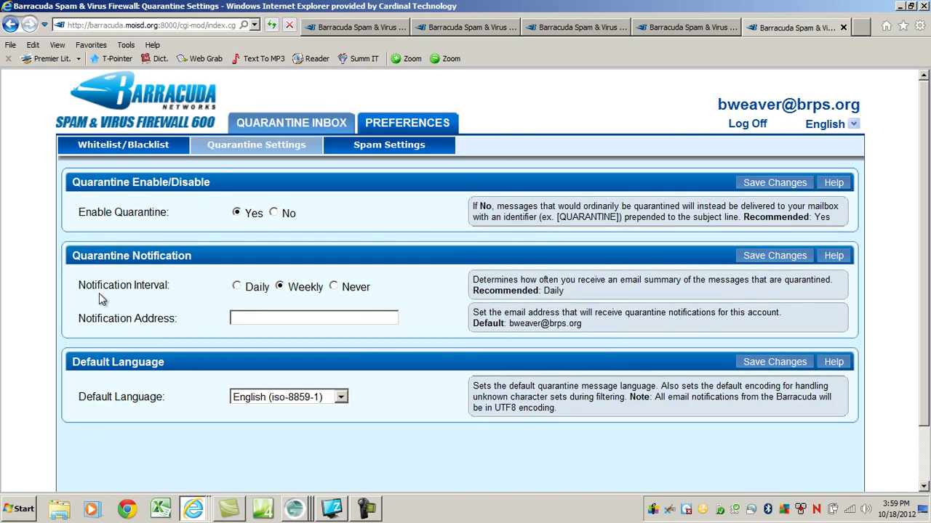
left_click(240, 287)
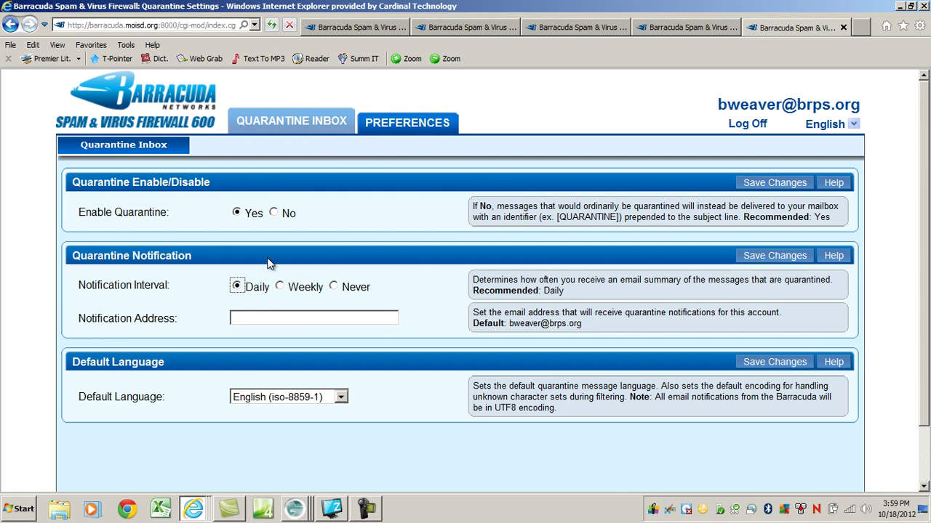
left_click(406, 123)
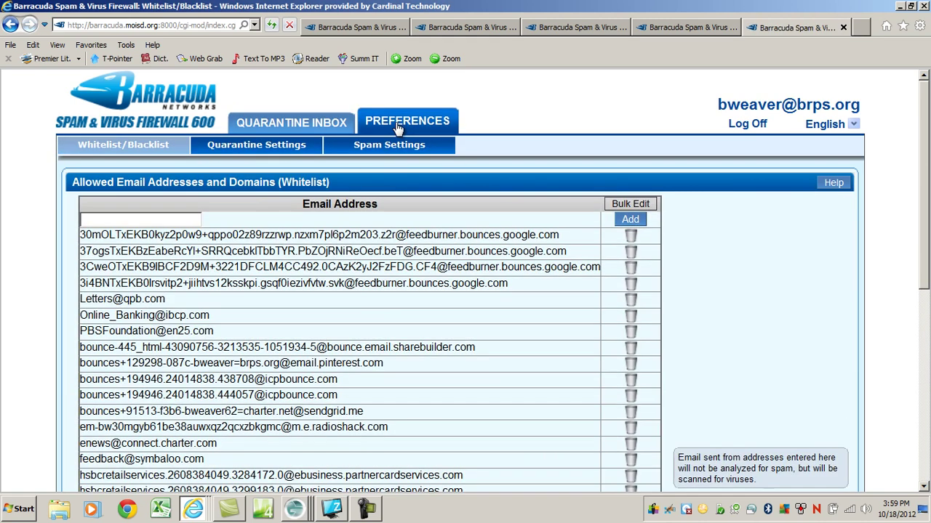
left_click(339, 122)
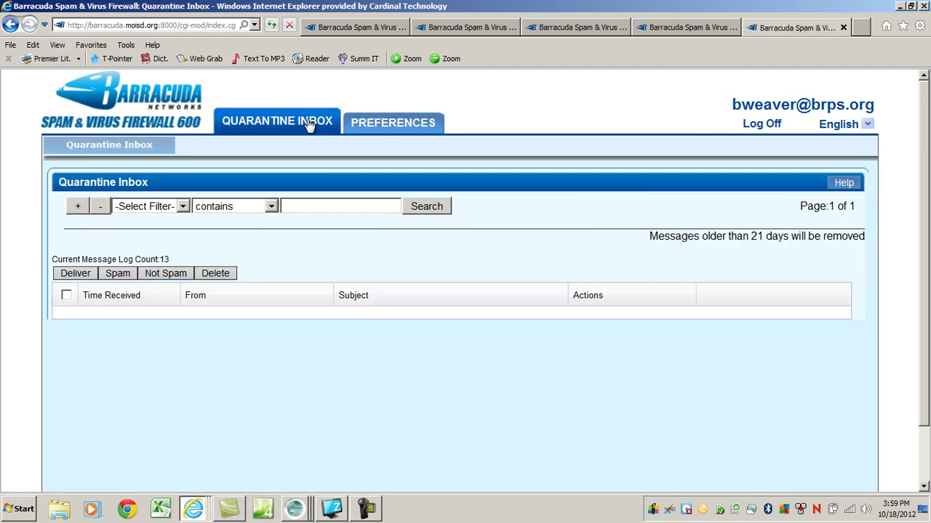
scroll(553, 154, "down", 3)
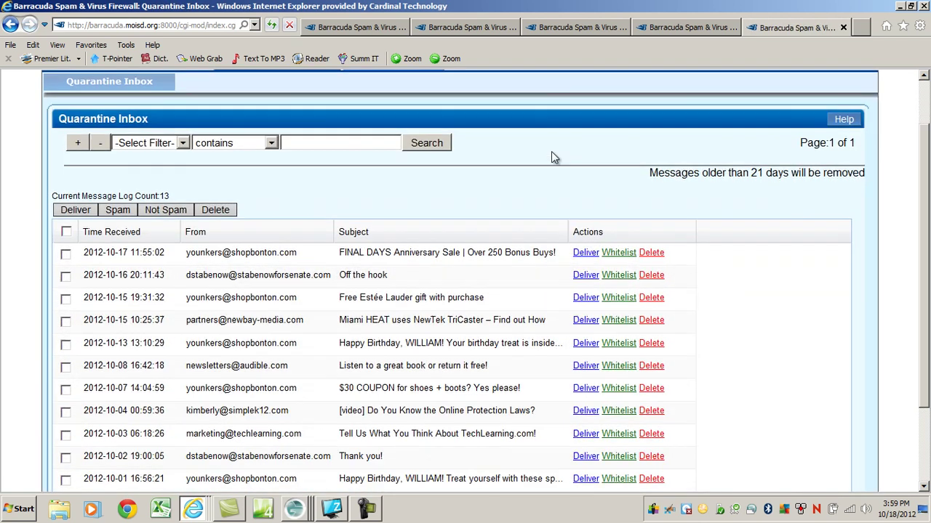
scroll(499, 141, "up", 3)
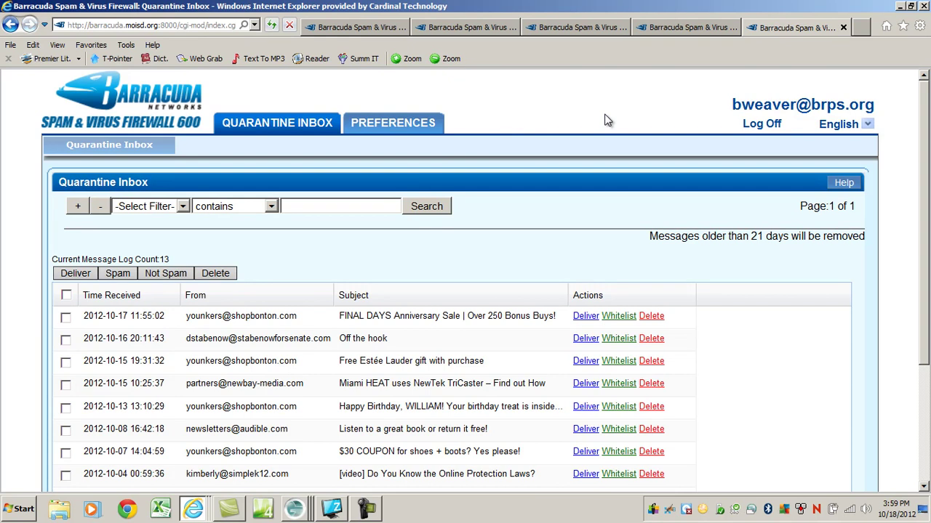
Step: Copy the Barracuda login page address from the second browser tab and show the desktop
left_click(373, 27)
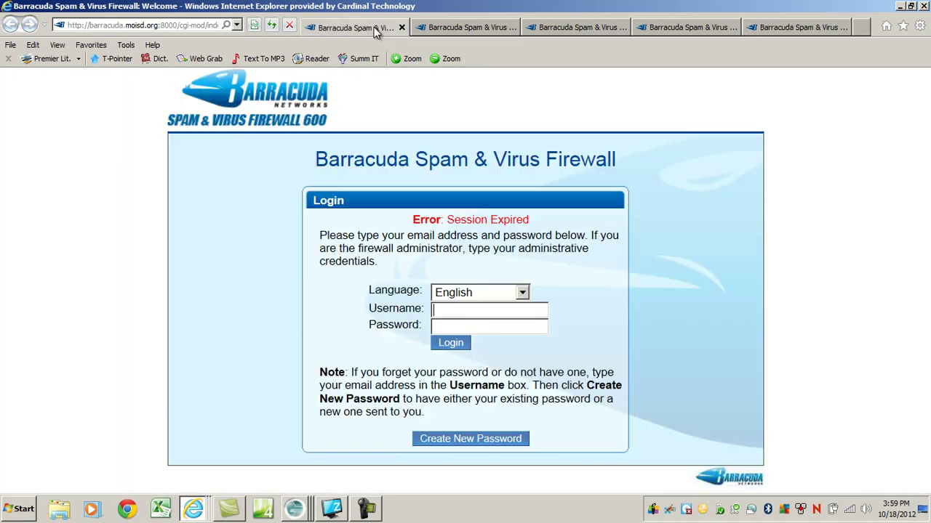
left_click(440, 29)
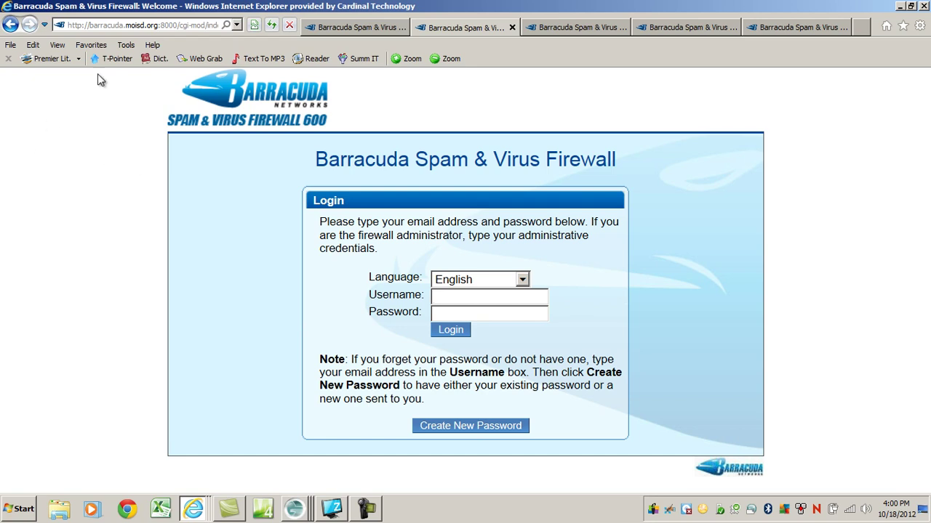
left_click(201, 24)
key("ctrl+c")
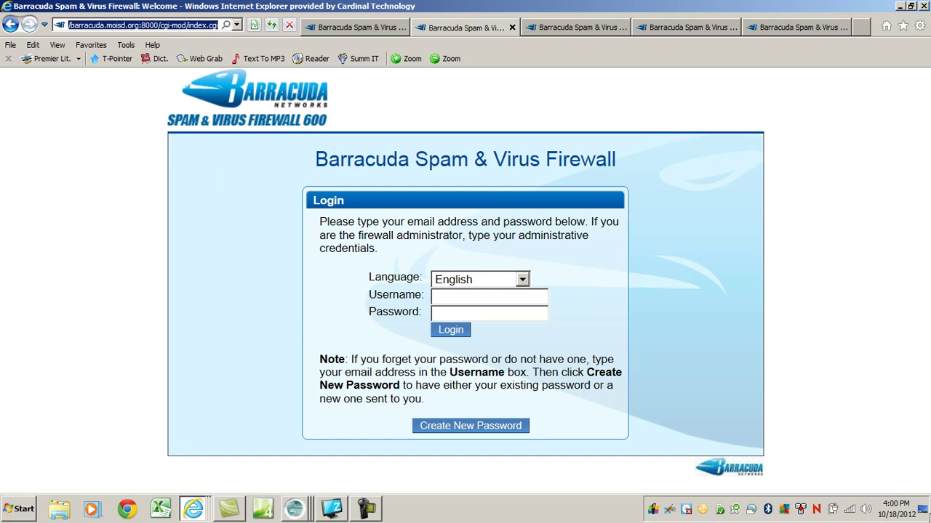
left_click(924, 512)
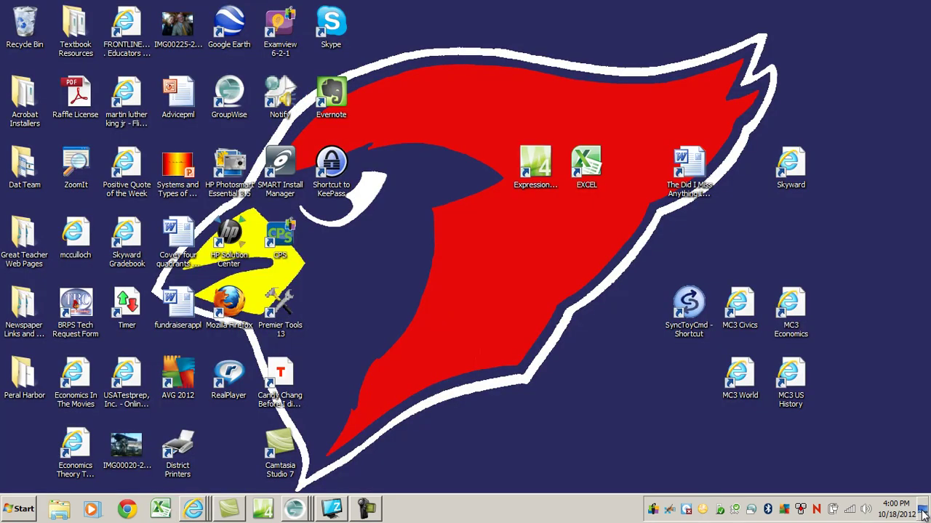
Step: Start a new desktop shortcut with the copied Barracuda login address as its target
left_click(923, 512)
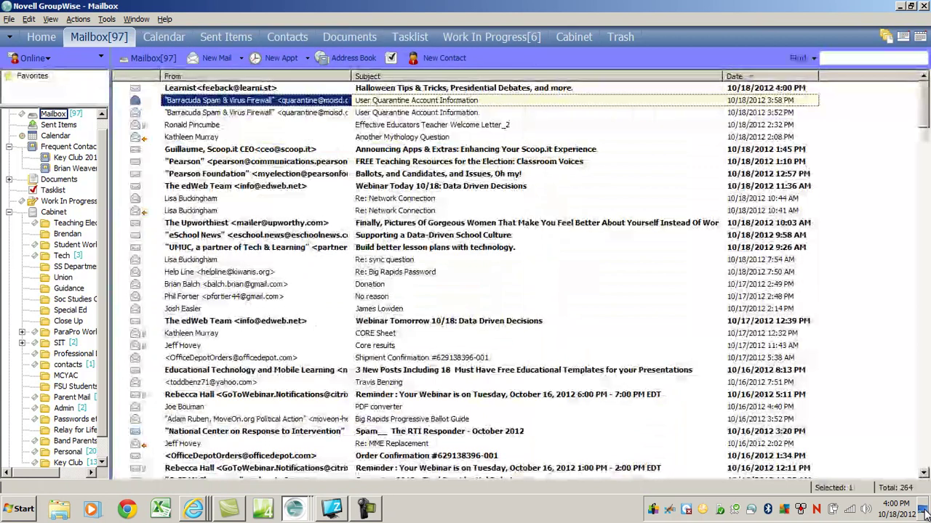
left_click(923, 512)
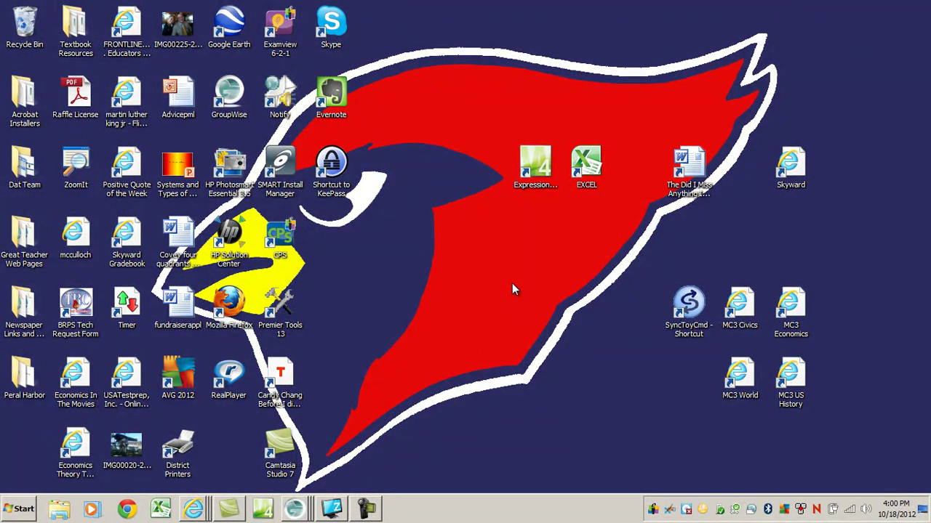
right_click(512, 286)
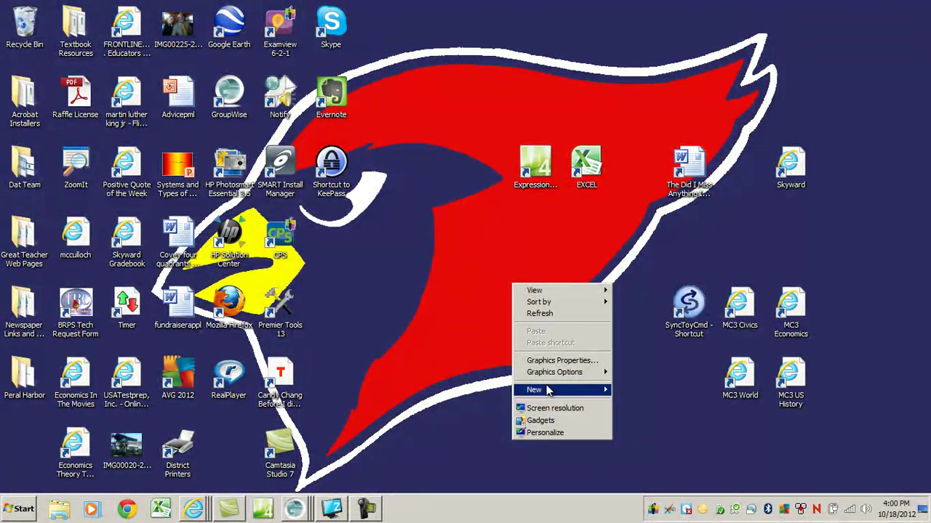
mouse_move(549, 391)
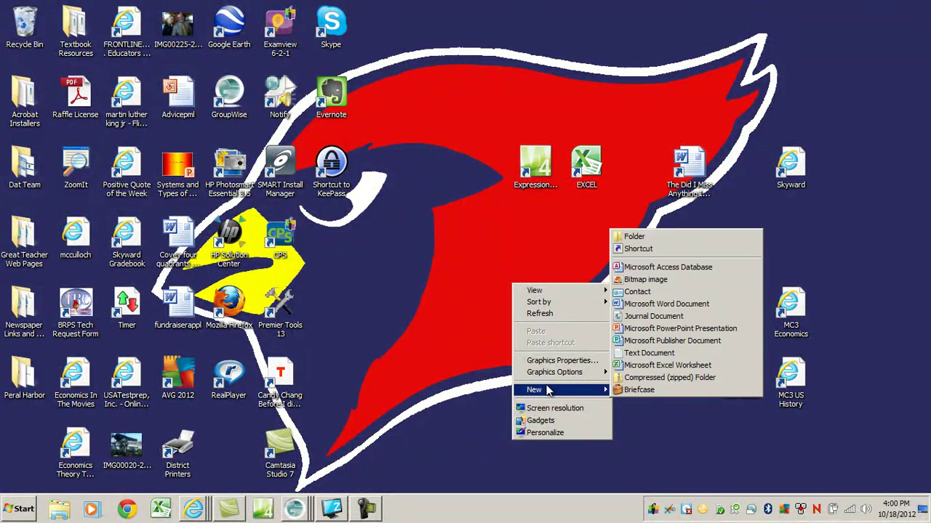
left_click(630, 250)
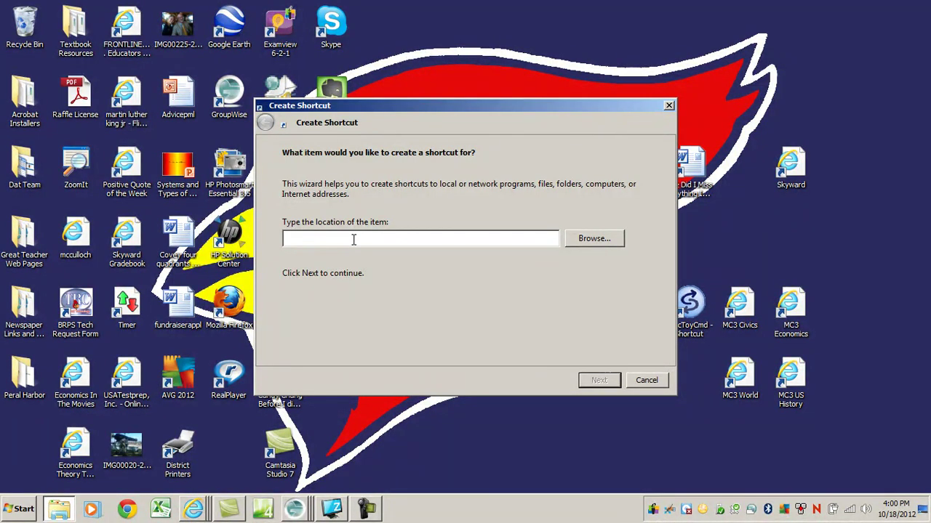
key("ctrl+v")
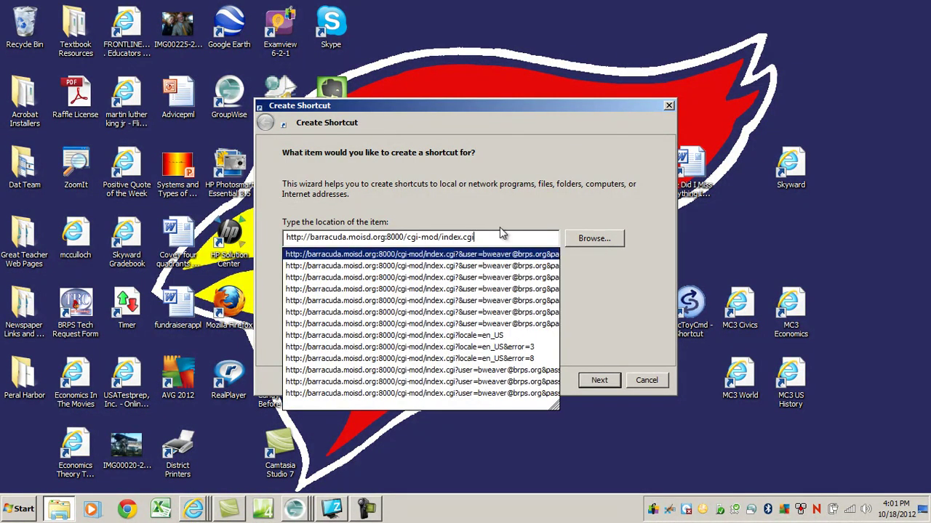
Step: Name the shortcut 'Barracuda Spam Filter', finish it, and move it near the desktop's top
left_click(507, 232)
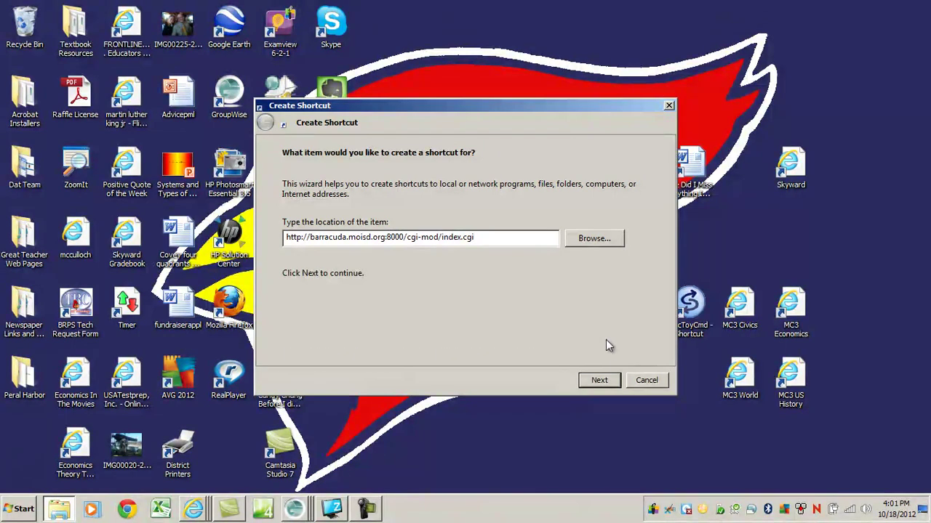
left_click(603, 383)
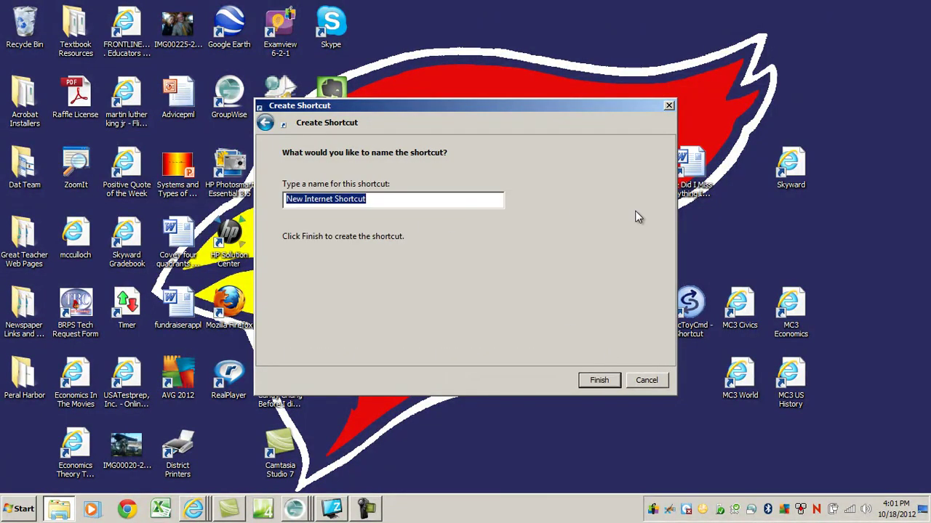
type("B")
key("BackSpace")
type("Barracuda Spam Filter")
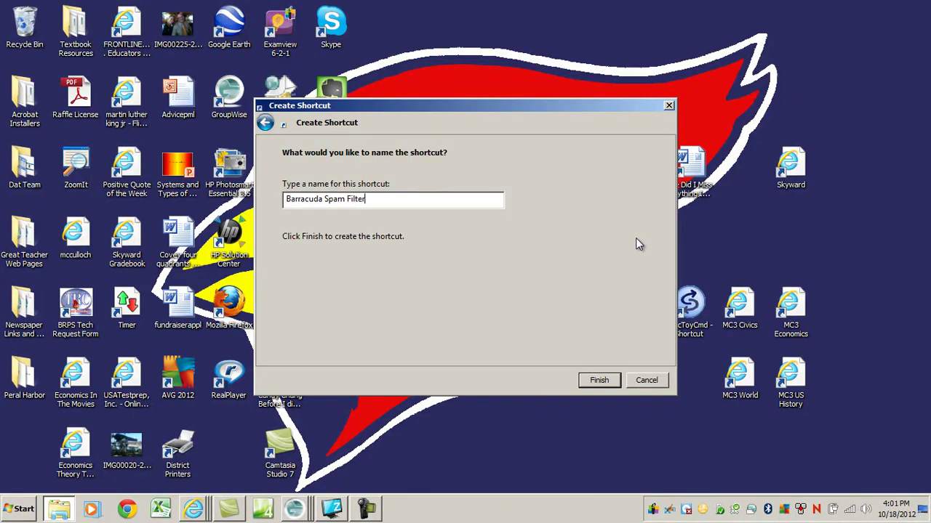
left_click(601, 381)
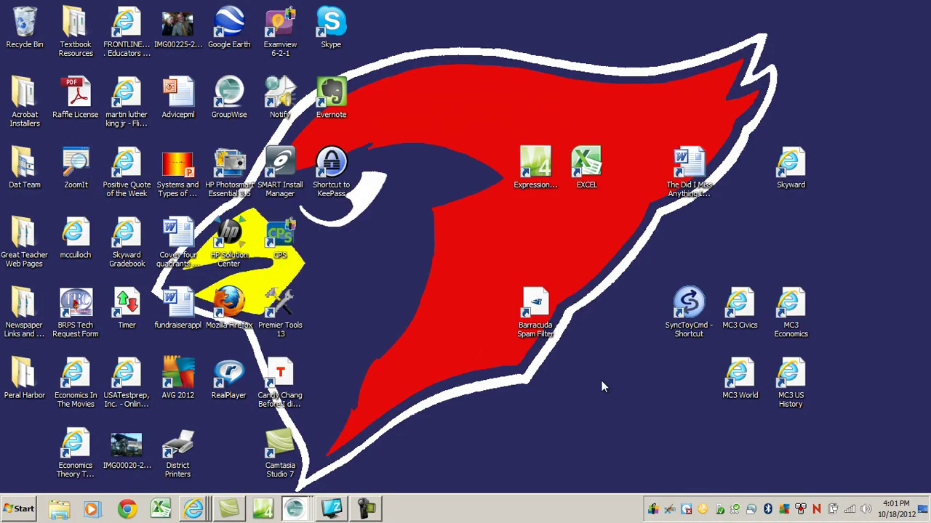
left_click_drag(485, 192, 461, 105)
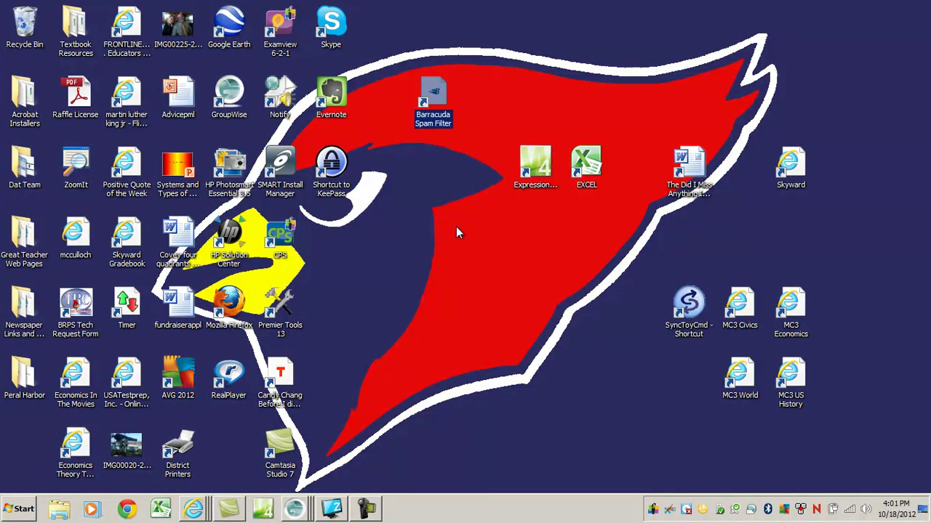
Step: Open the Barracuda Spam Filter shortcut and request a new password for the account's e-mail
double_click(436, 98)
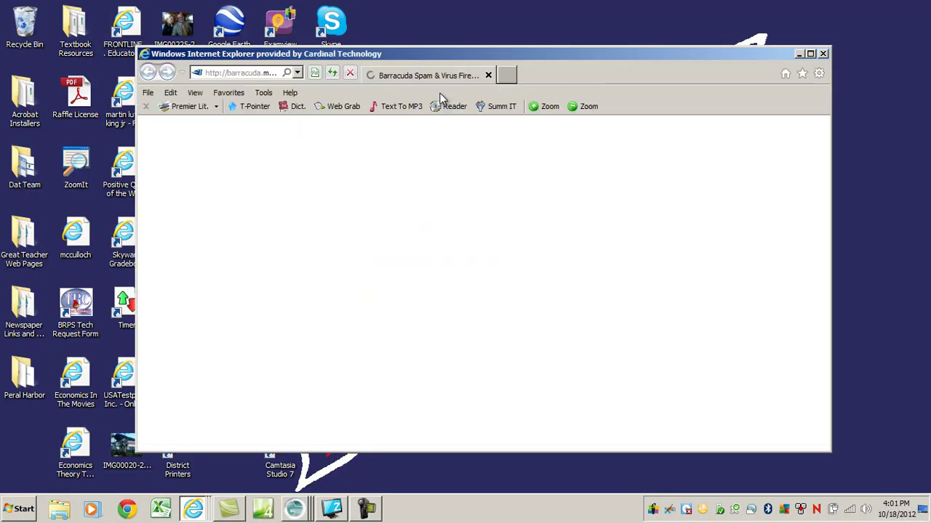
left_click(535, 342)
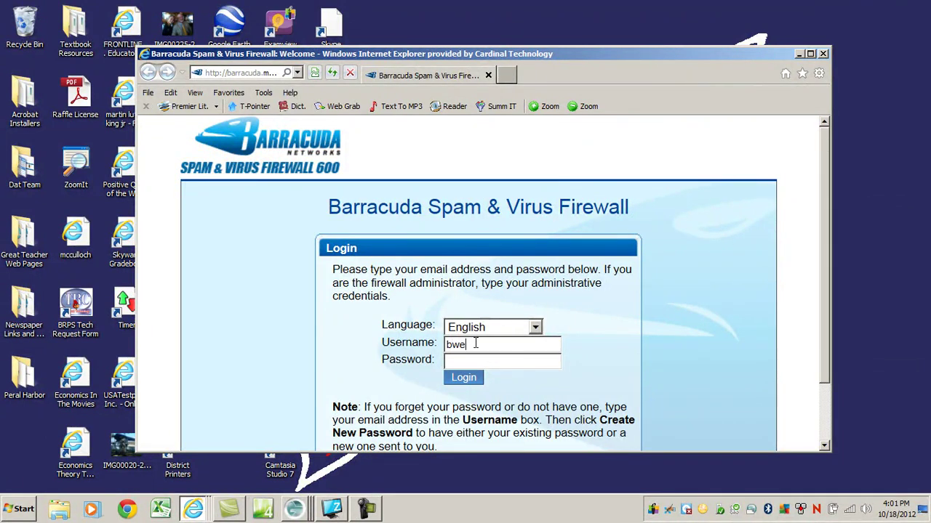
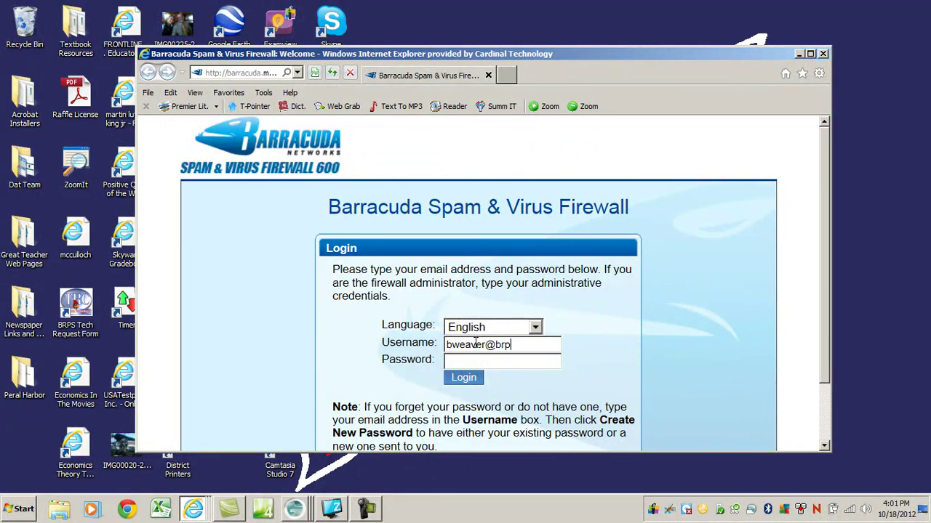
scroll(349, 364, "down", 3)
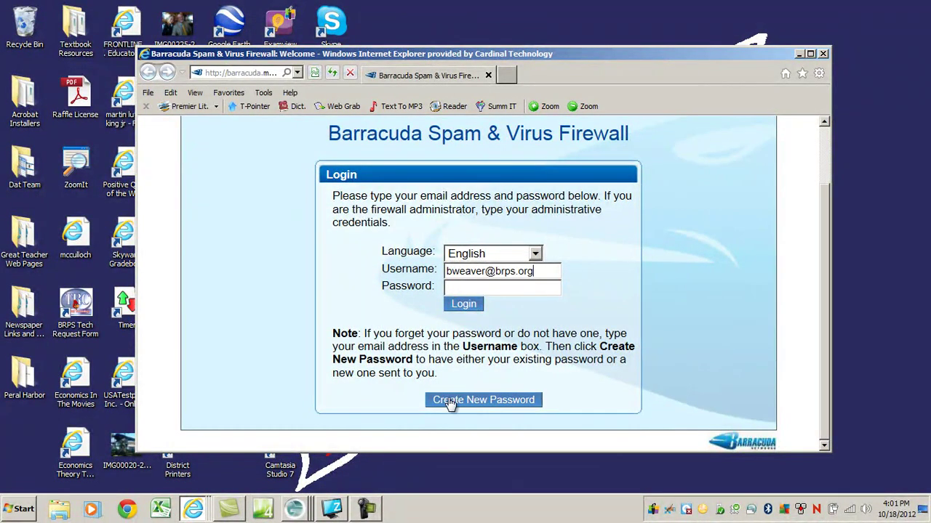
left_click(467, 400)
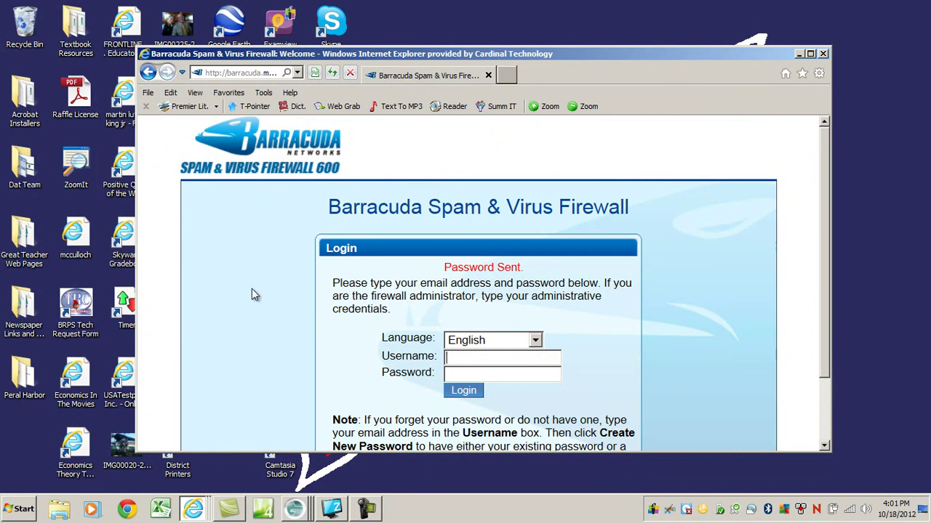
Step: In GroupWise, open the newest Barracuda e-mail and follow its quarantine access link
key("alt+Tab")
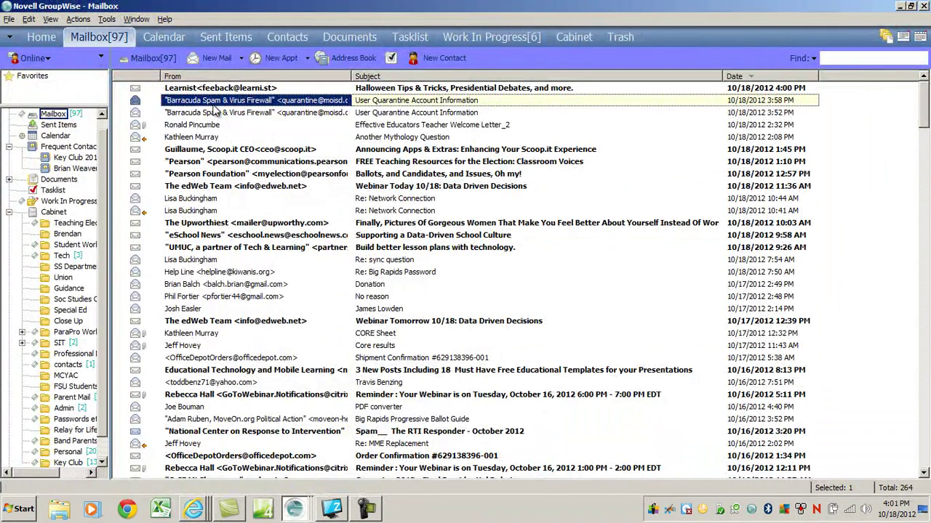
double_click(229, 89)
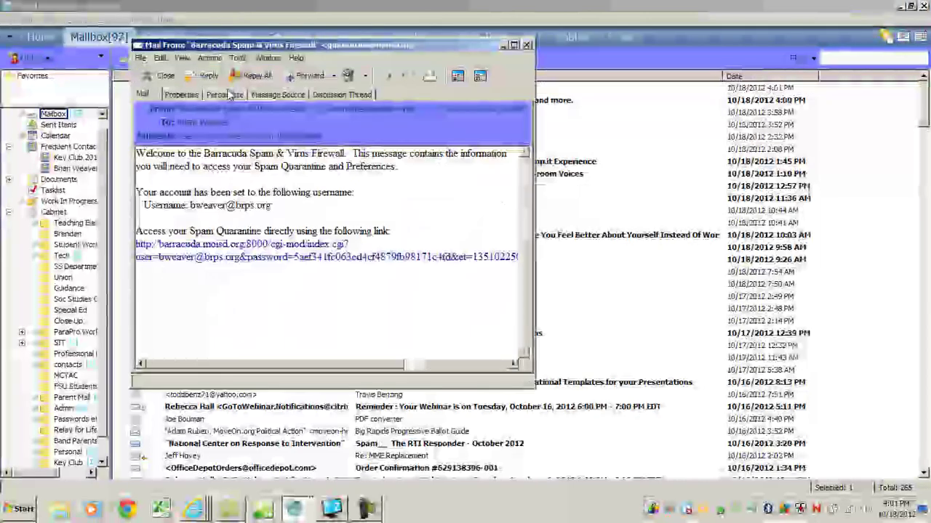
left_click(283, 248)
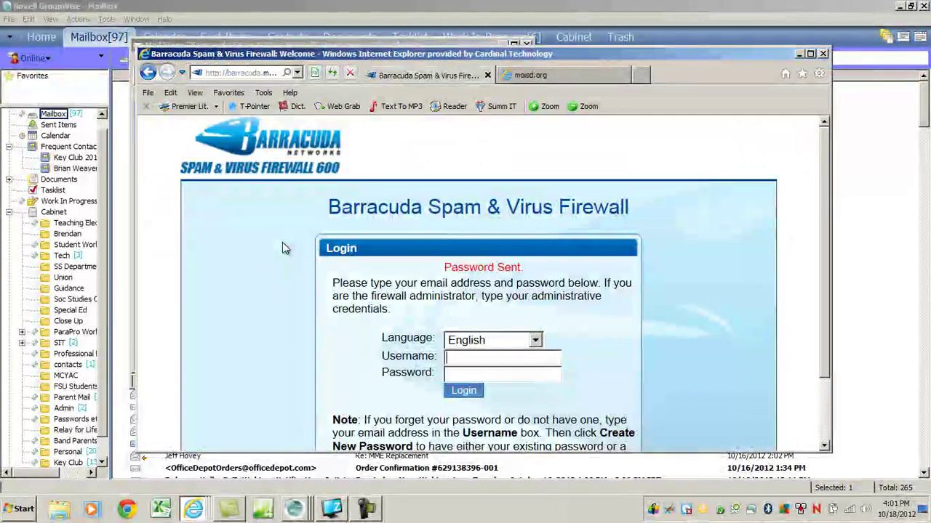